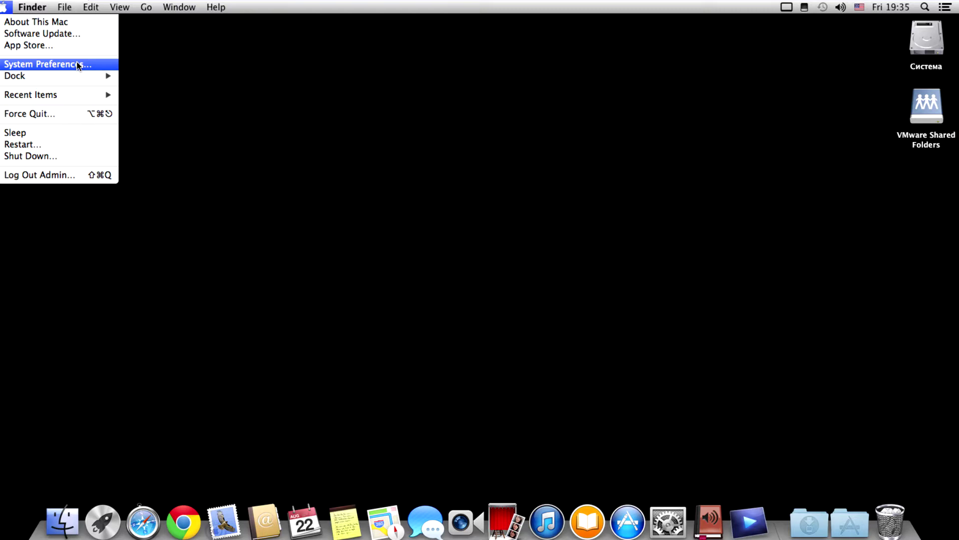
- Choose System Preferences from the Apple menu to show all preference categories
click(78, 66)
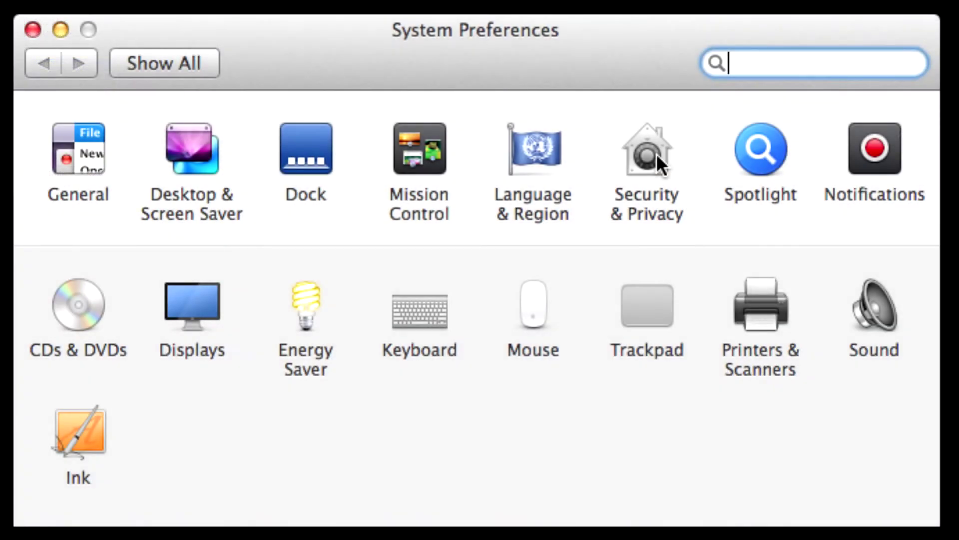
- Go to Security & Privacy and unlock its settings for changes
click(657, 154)
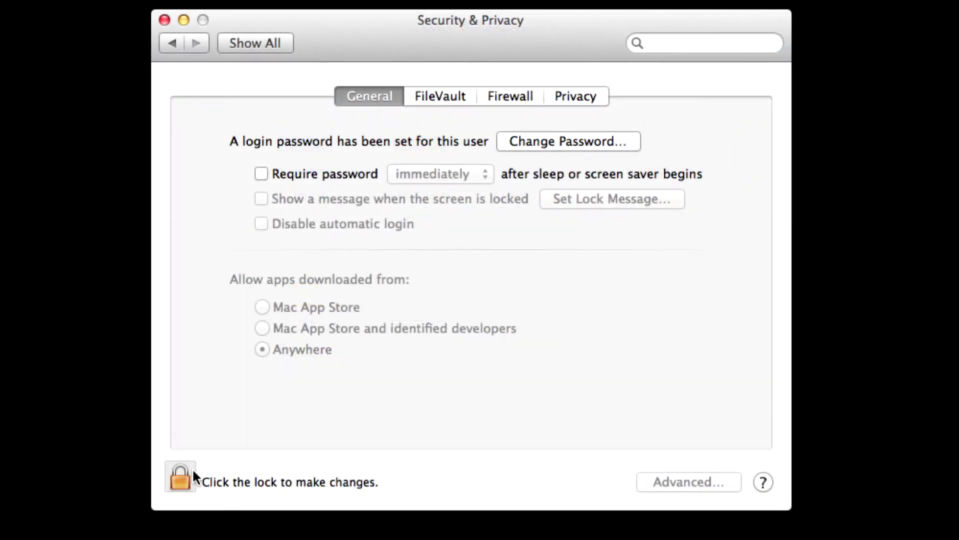
click(180, 476)
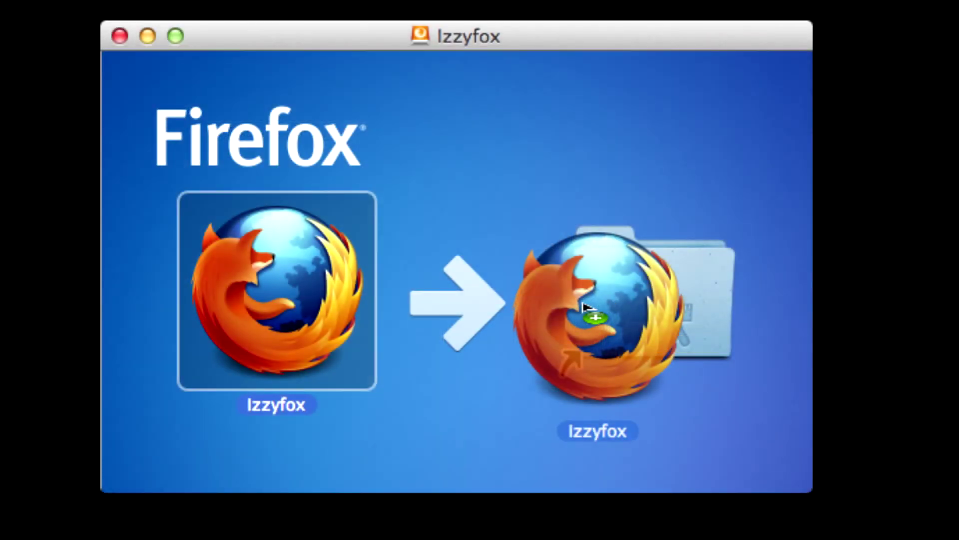
- Drag Izzyfox from the disk image onto the Applications folder
drag(588, 308, 589, 311)
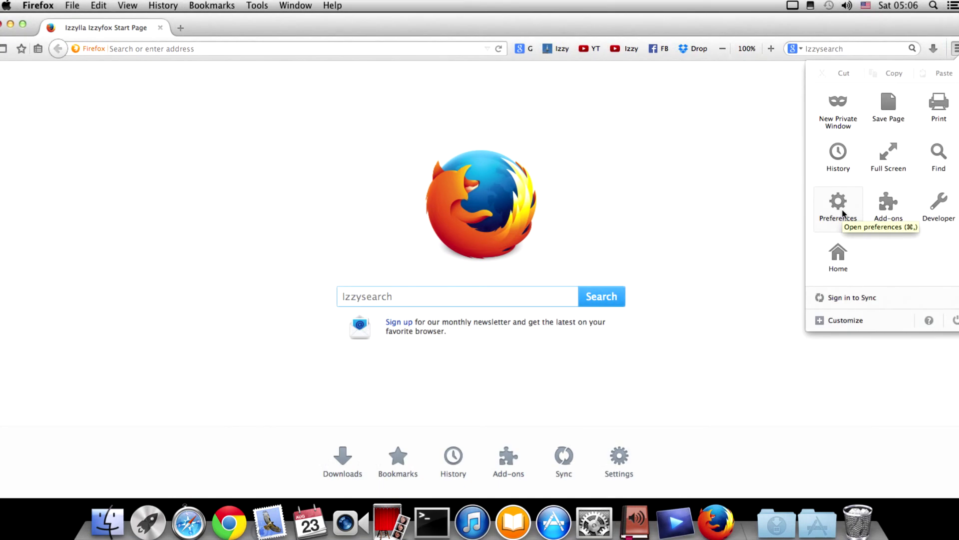
- Open Izzyfox Preferences from the browser menu, landing on the Advanced pane
click(838, 206)
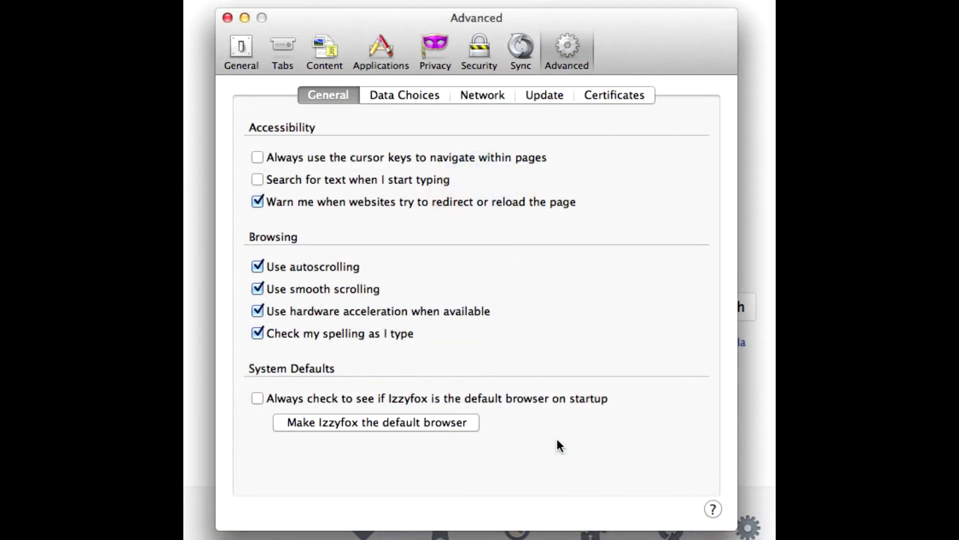